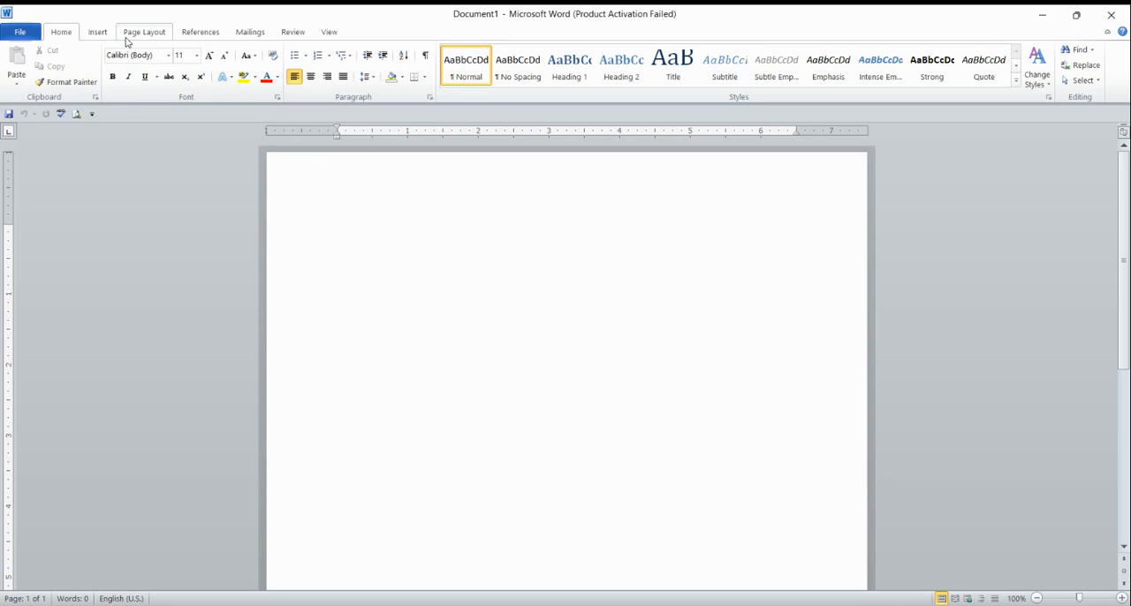
Insert a WordArt text box using the blue outlined style from the first row of the gallery.
click(99, 32)
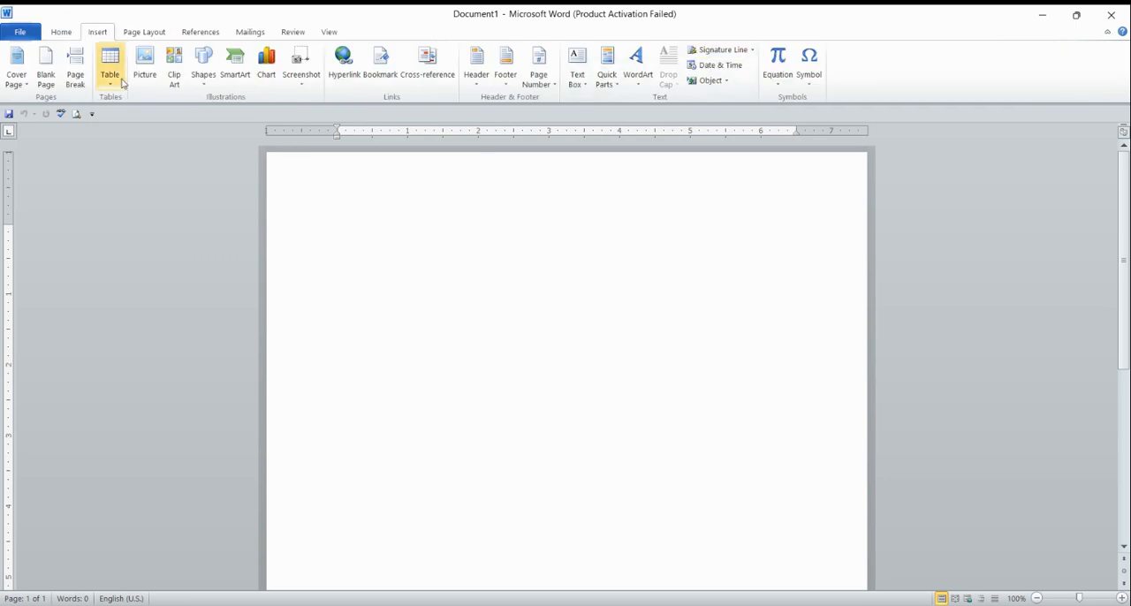
click(60, 34)
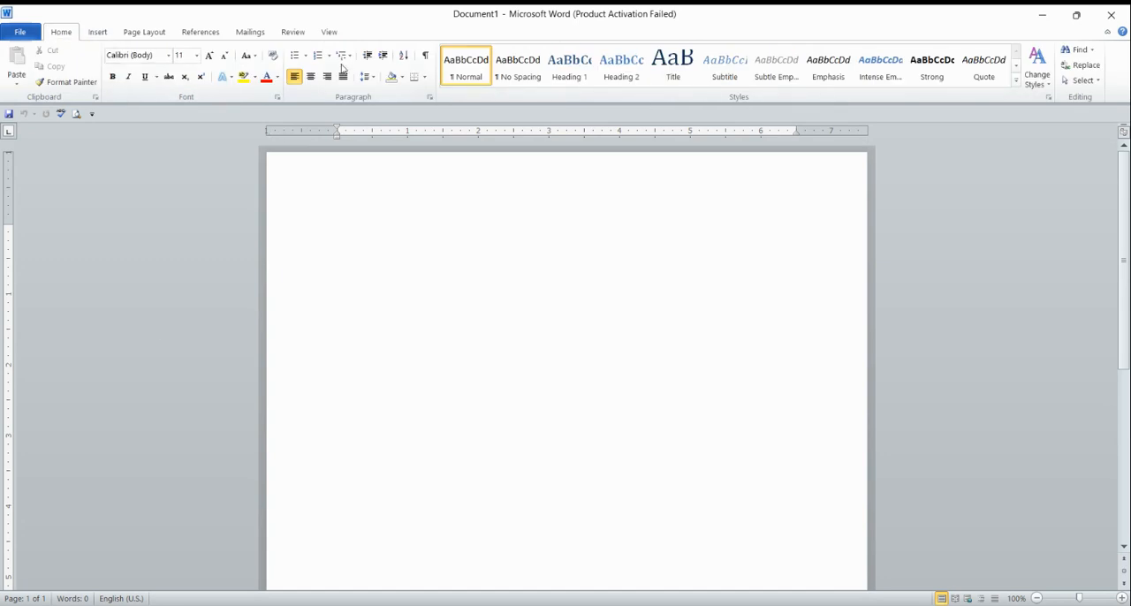
click(96, 41)
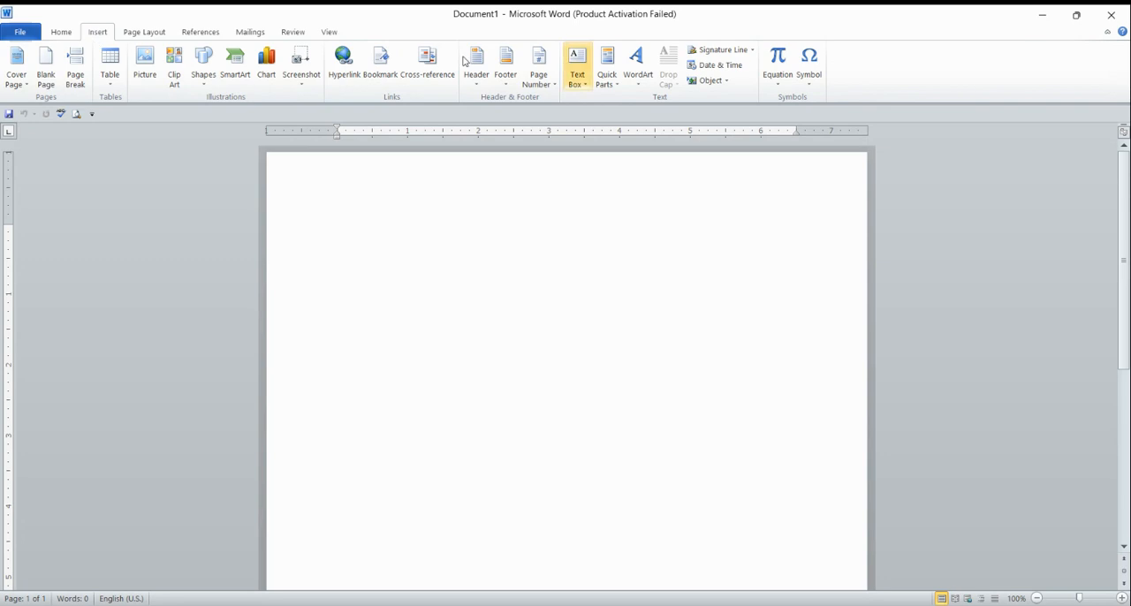
click(646, 84)
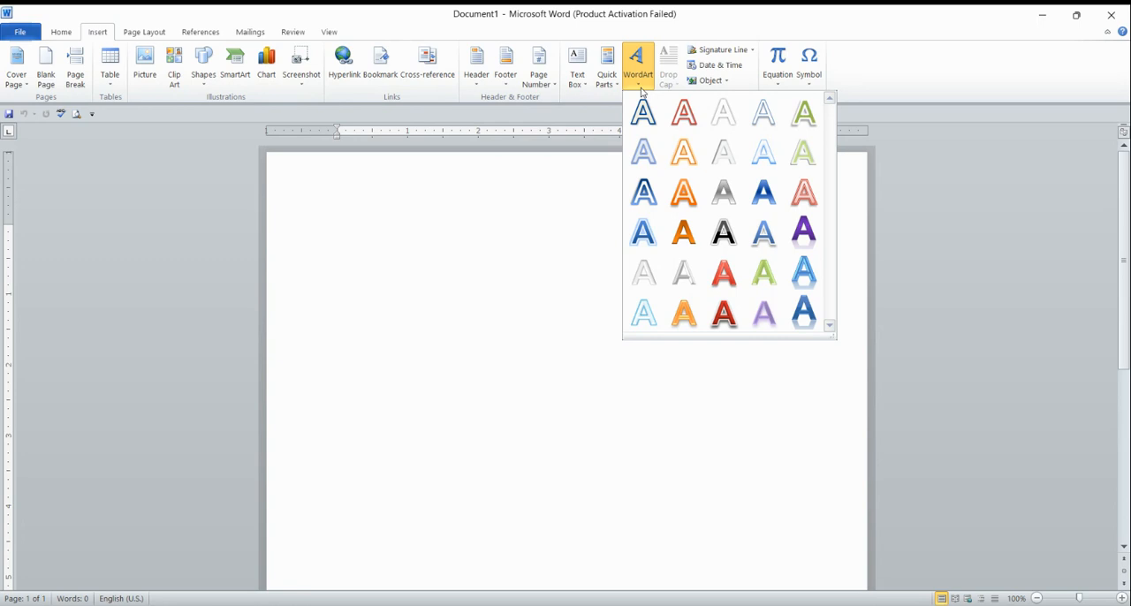
click(651, 196)
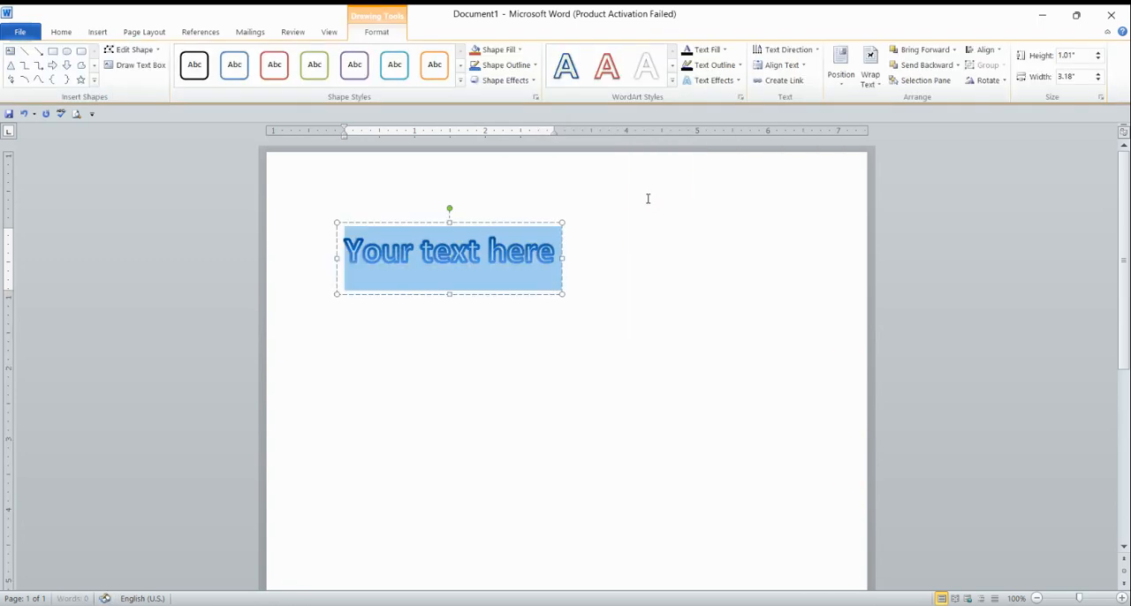
Resize the WordArt box to about 6.37" wide and 0.74" high at the top of the page.
click(564, 257)
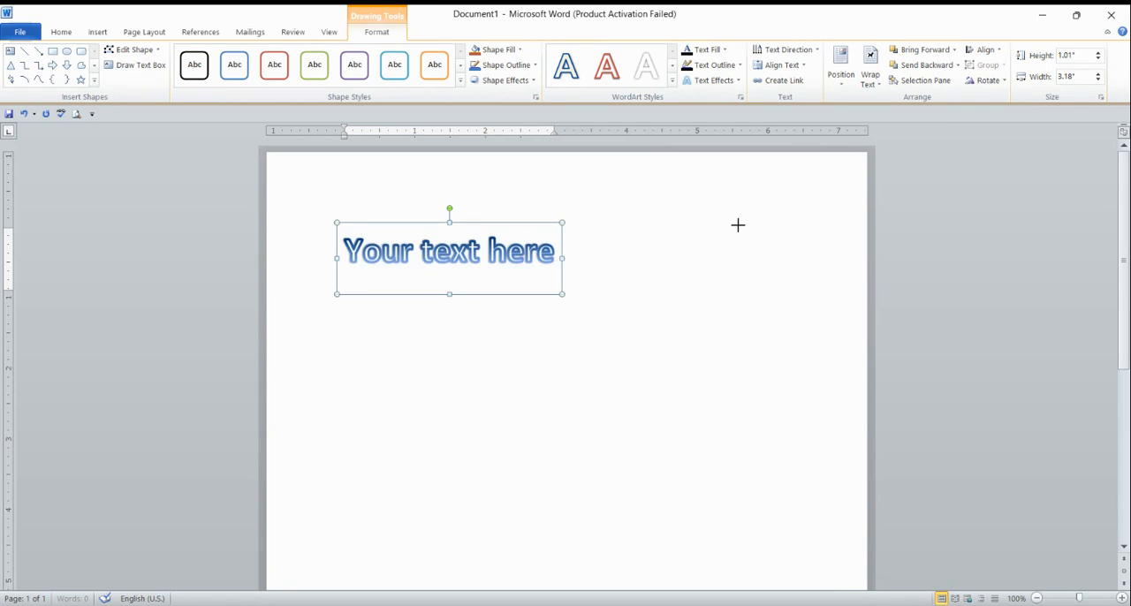
drag(738, 225, 783, 220)
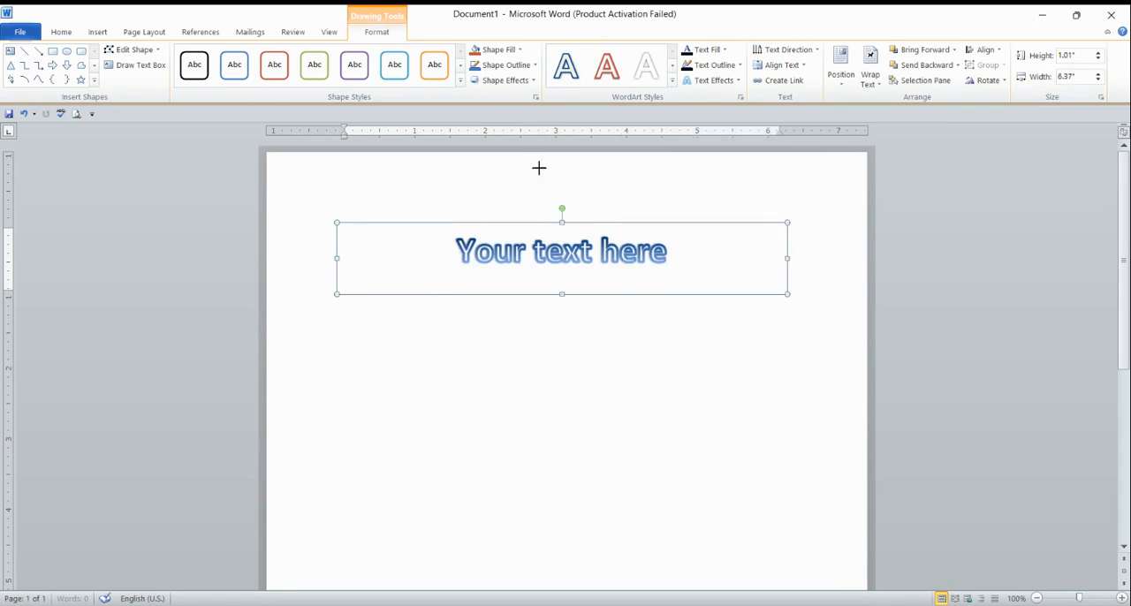
drag(539, 168, 539, 168)
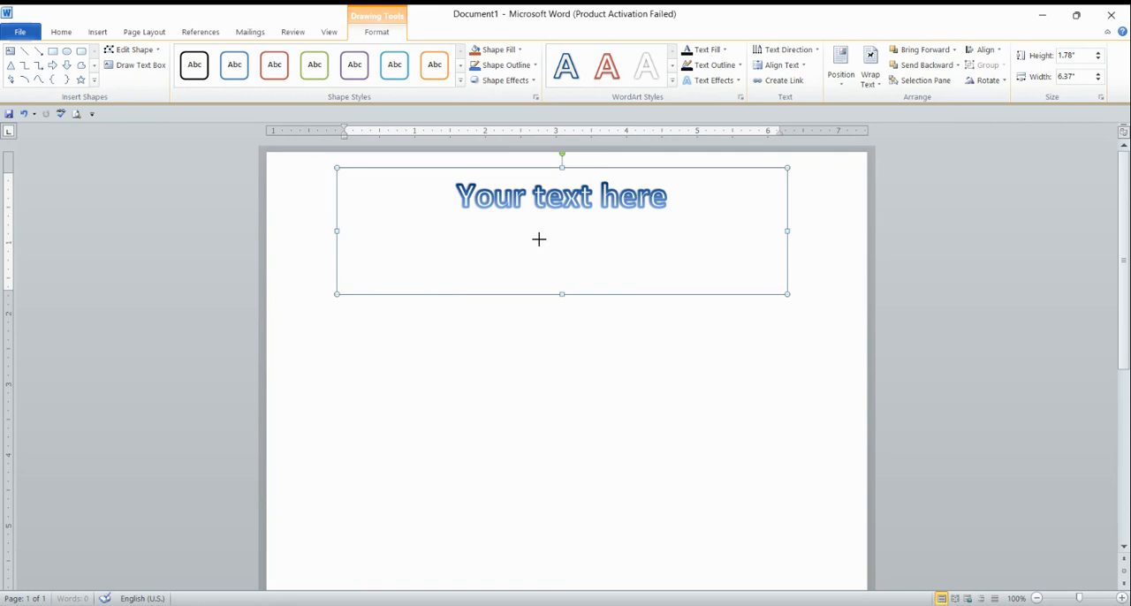
drag(539, 239, 535, 222)
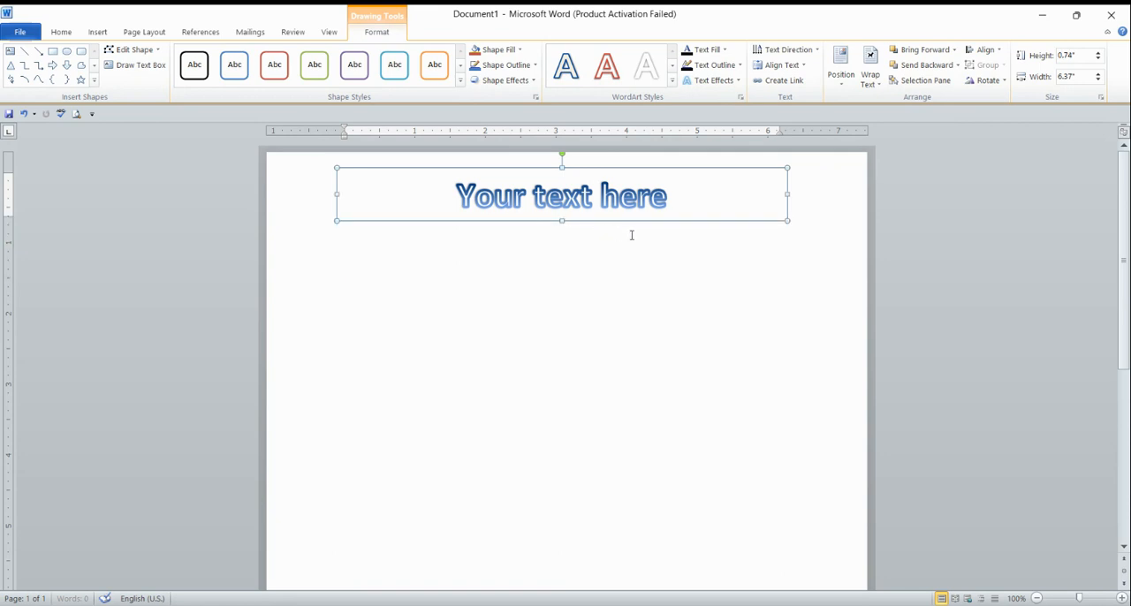
Apply the Intense Effect – Red, Accent 2 shape style to the WordArt box.
click(576, 263)
click(527, 202)
click(459, 82)
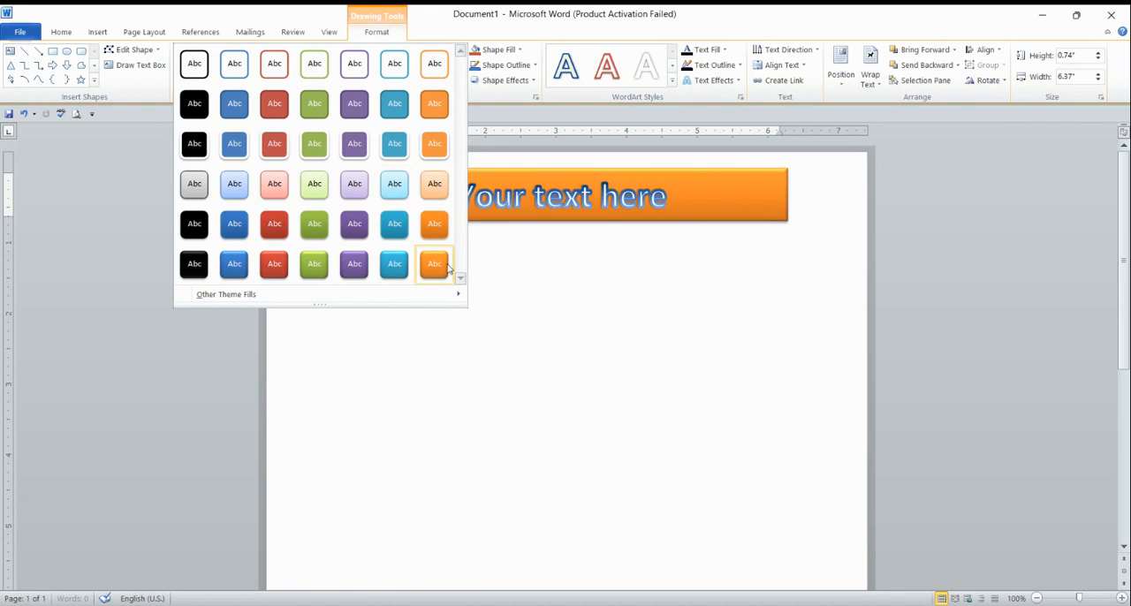
click(270, 265)
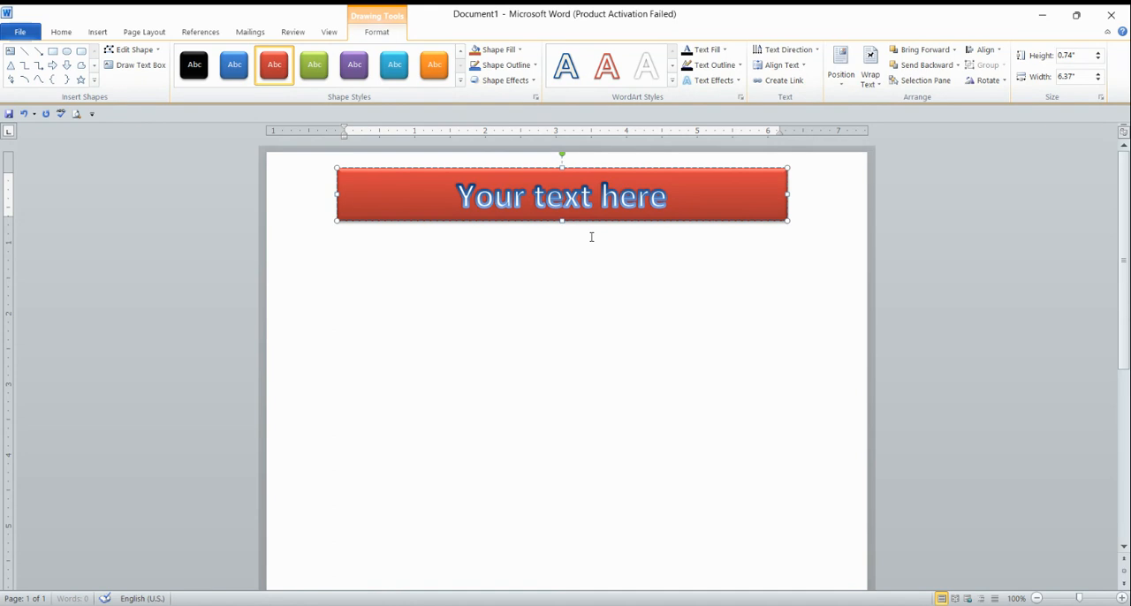
Start a new line below the WordArt banner and type ENGLISH.
click(519, 251)
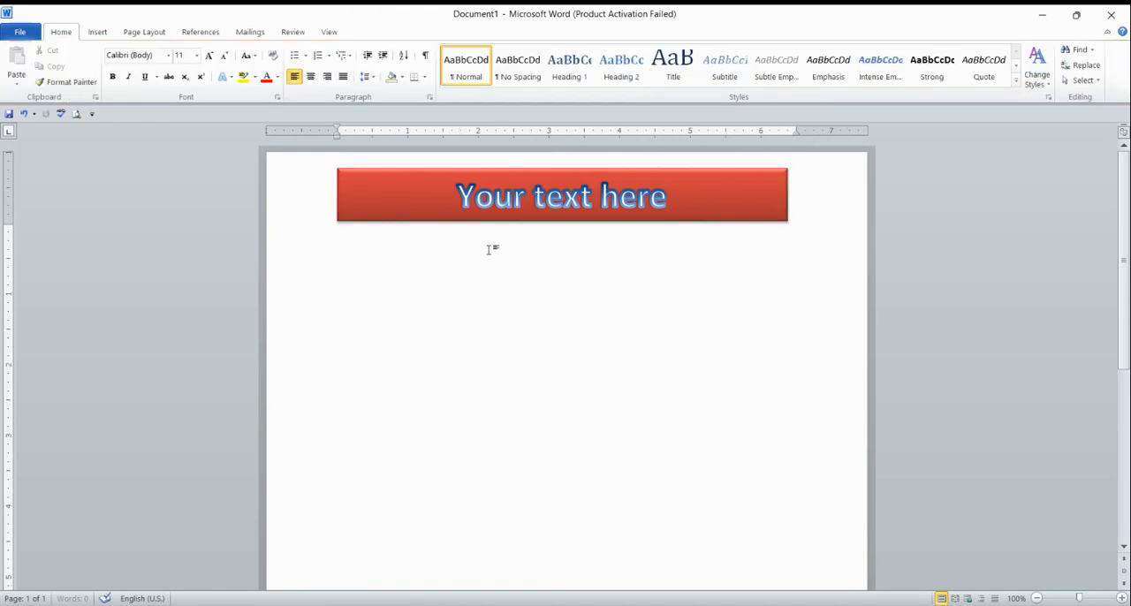
key(Return)
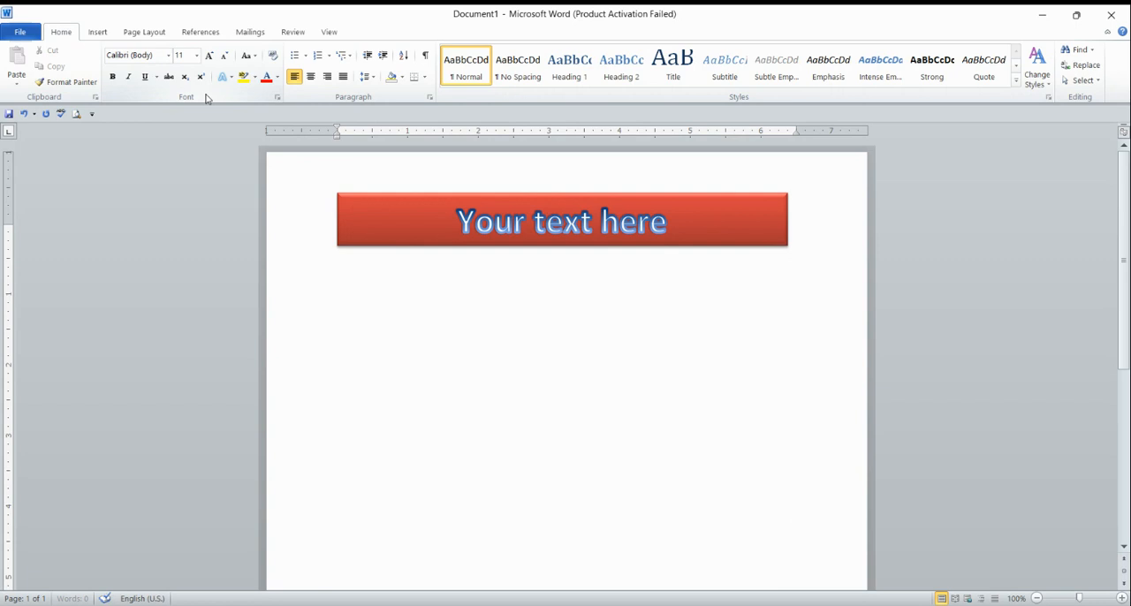
text(e)
key(BackSpace)
text(ENG)
text(LISH)
Set the ENGLISH text to 36 pt Arial Black.
drag(339, 255, 395, 251)
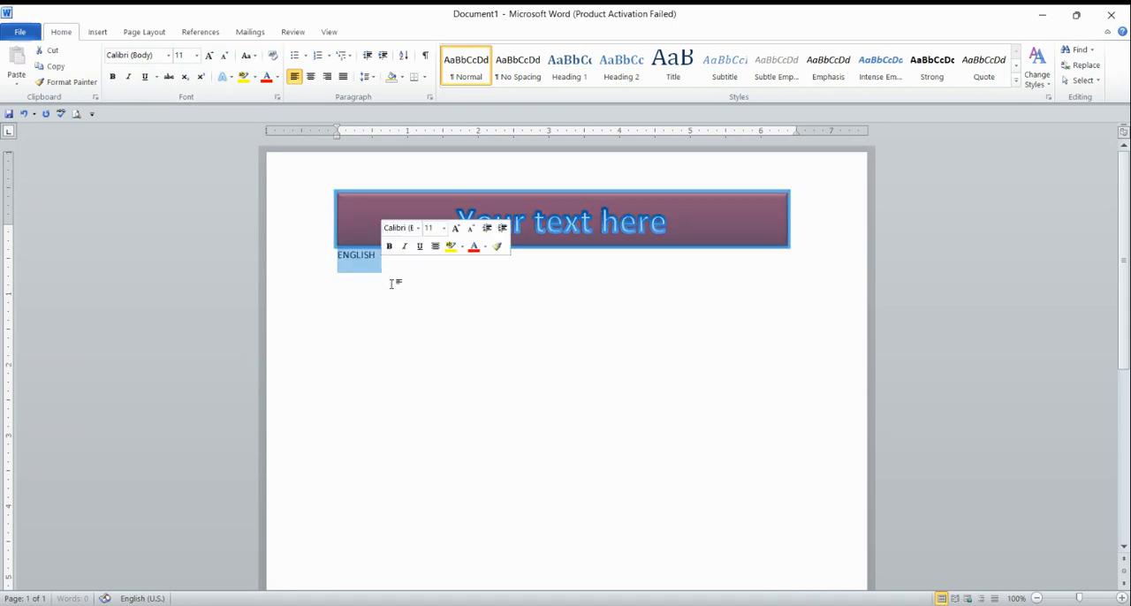
click(355, 263)
drag(334, 259, 383, 261)
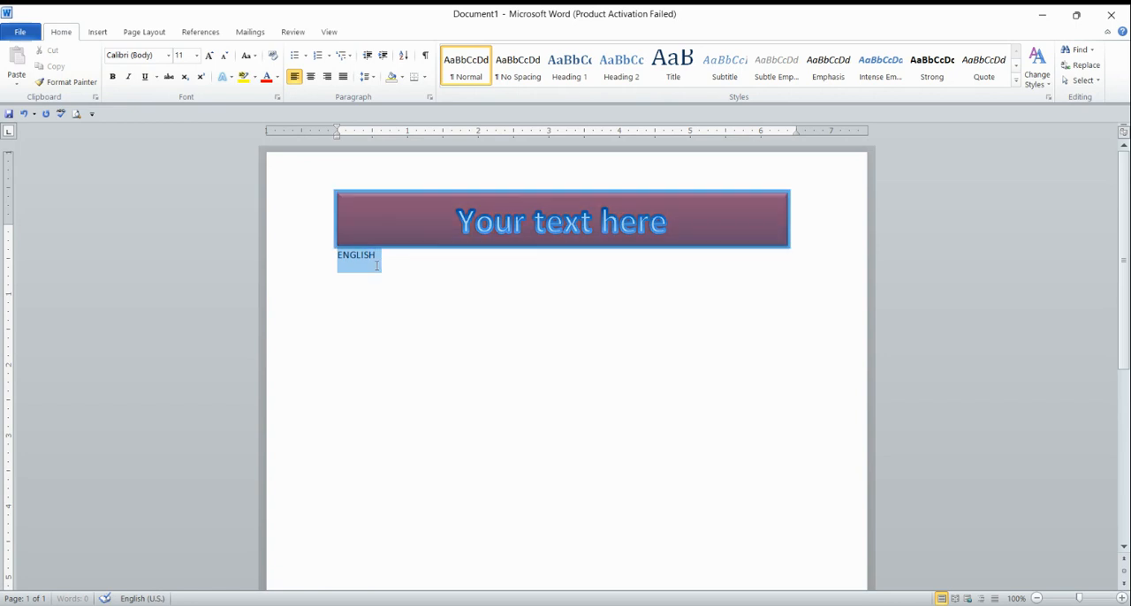
click(196, 55)
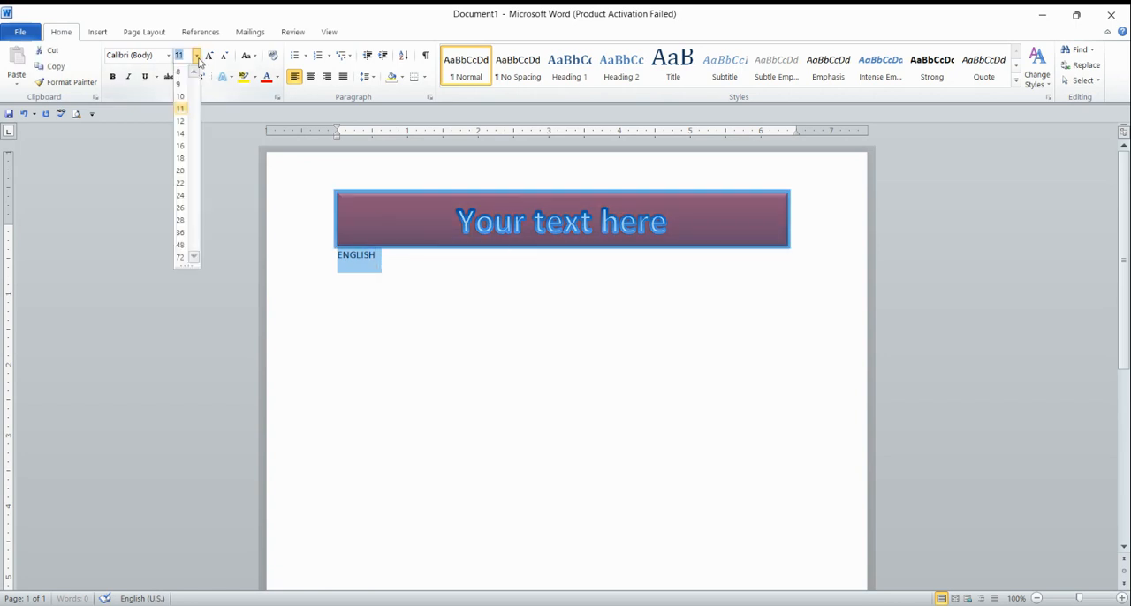
click(181, 232)
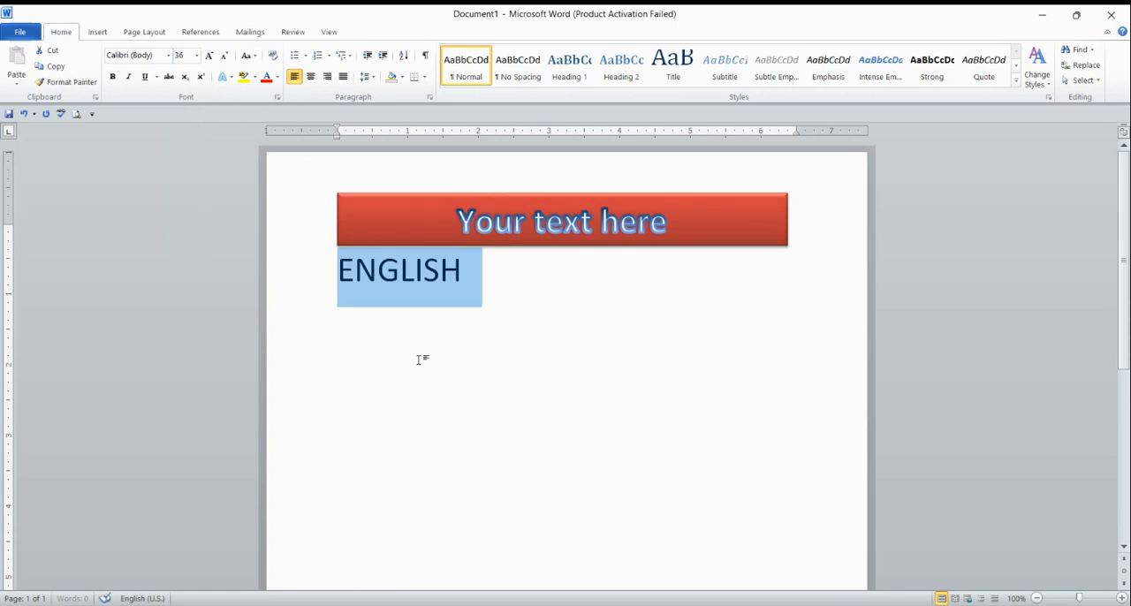
click(168, 55)
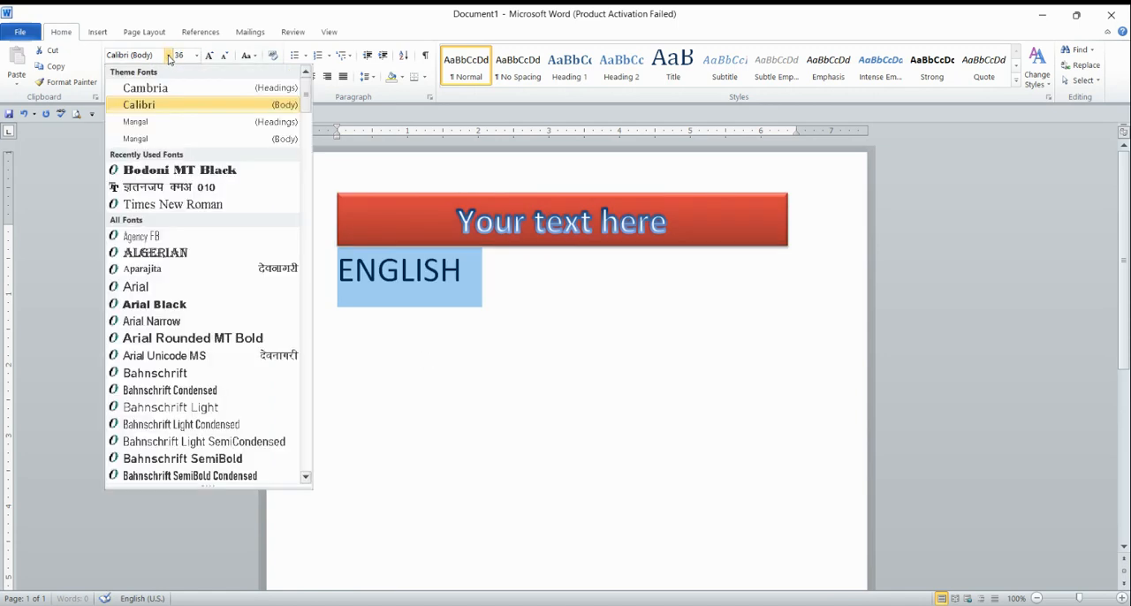
click(162, 305)
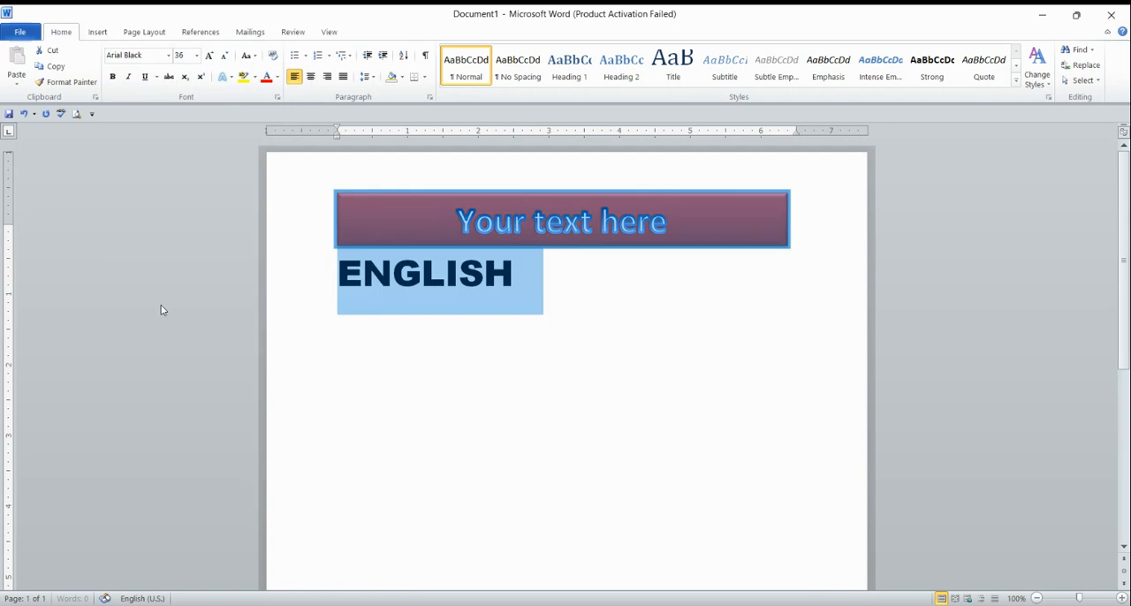
Center the ENGLISH heading on the page.
click(371, 389)
click(343, 274)
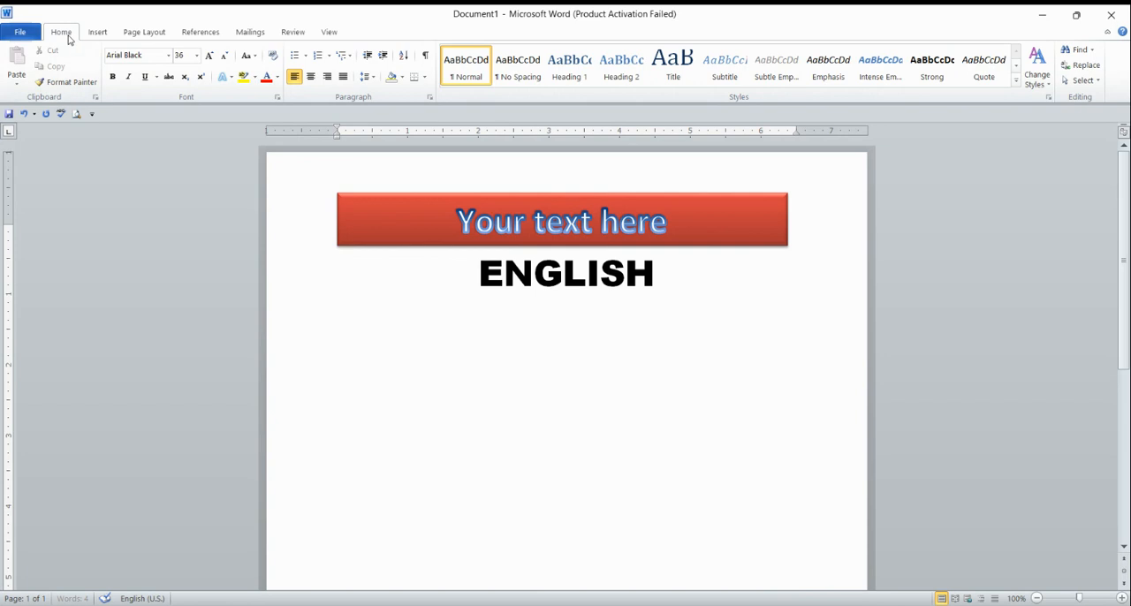
Add a page border using the red apple art, applied to the whole document.
click(425, 77)
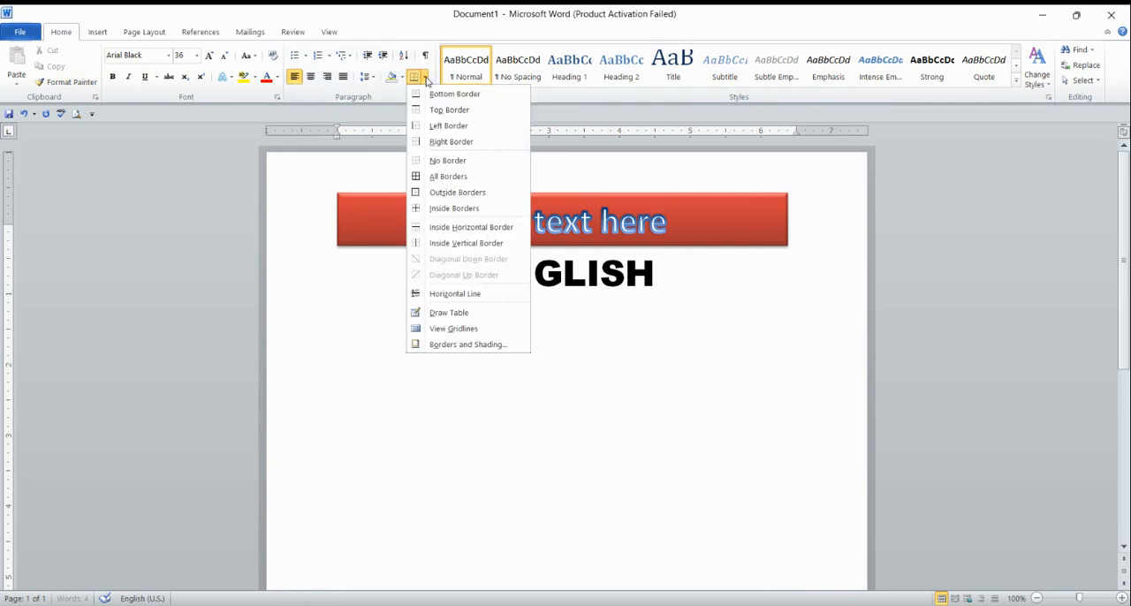
click(490, 345)
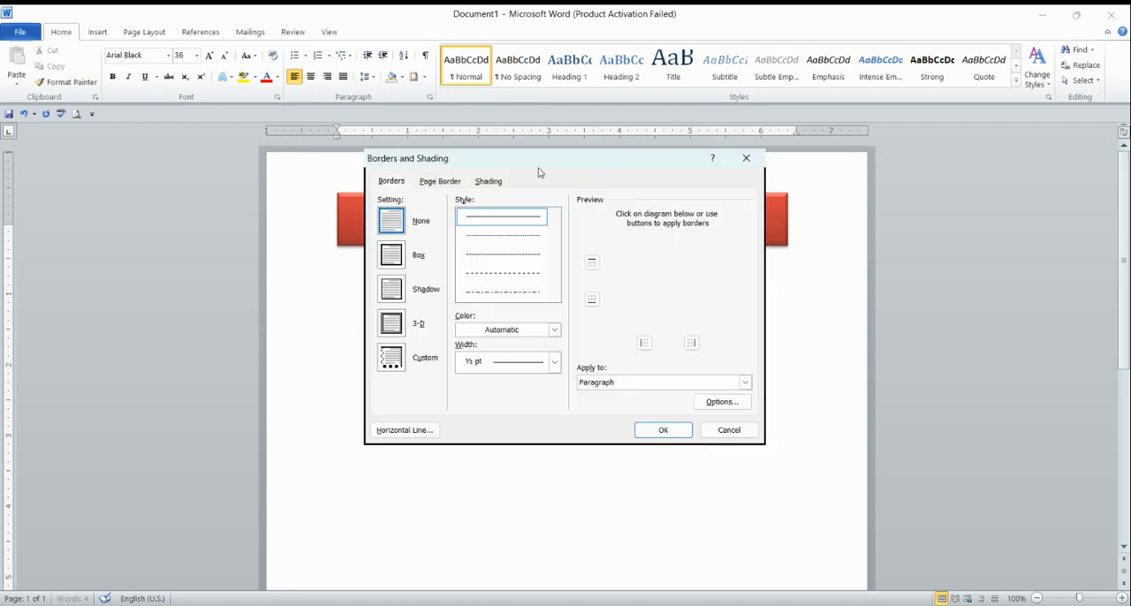
click(438, 184)
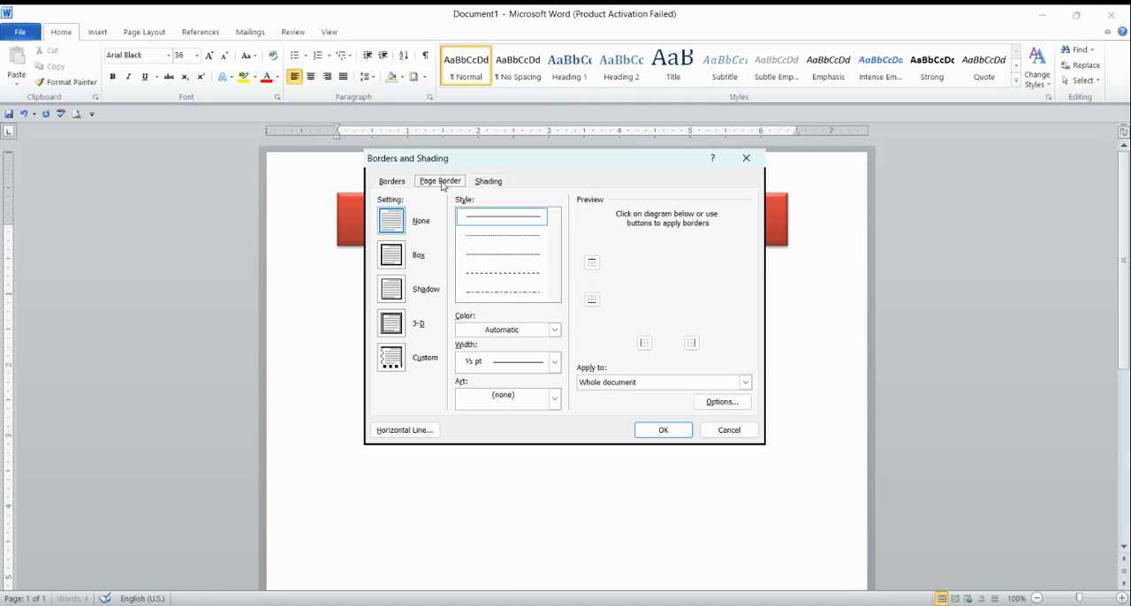
click(554, 399)
click(532, 434)
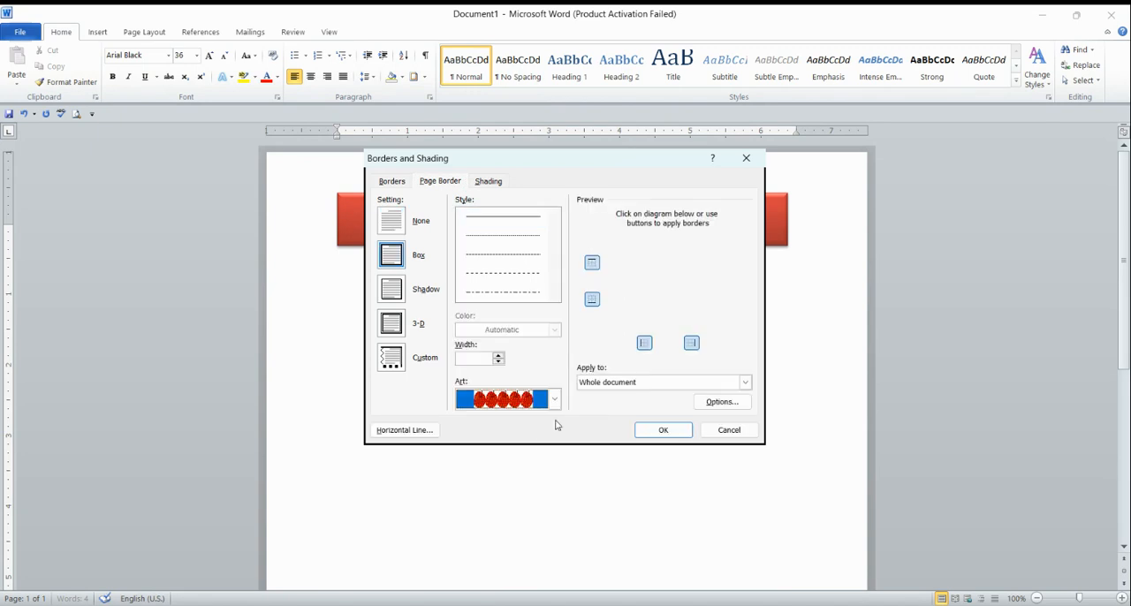
click(662, 433)
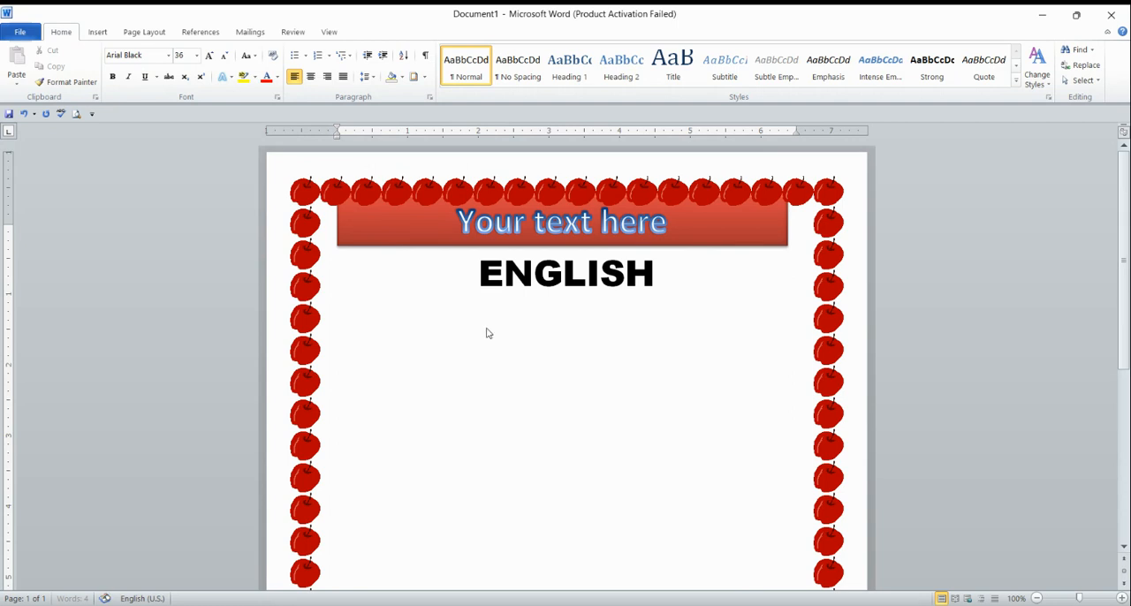
click(97, 33)
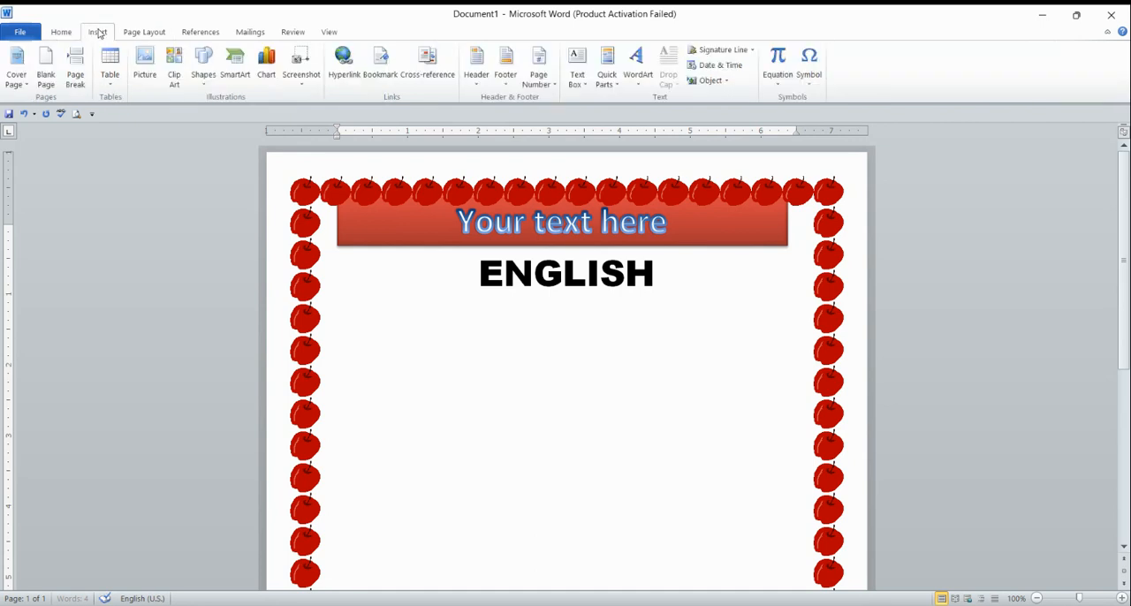